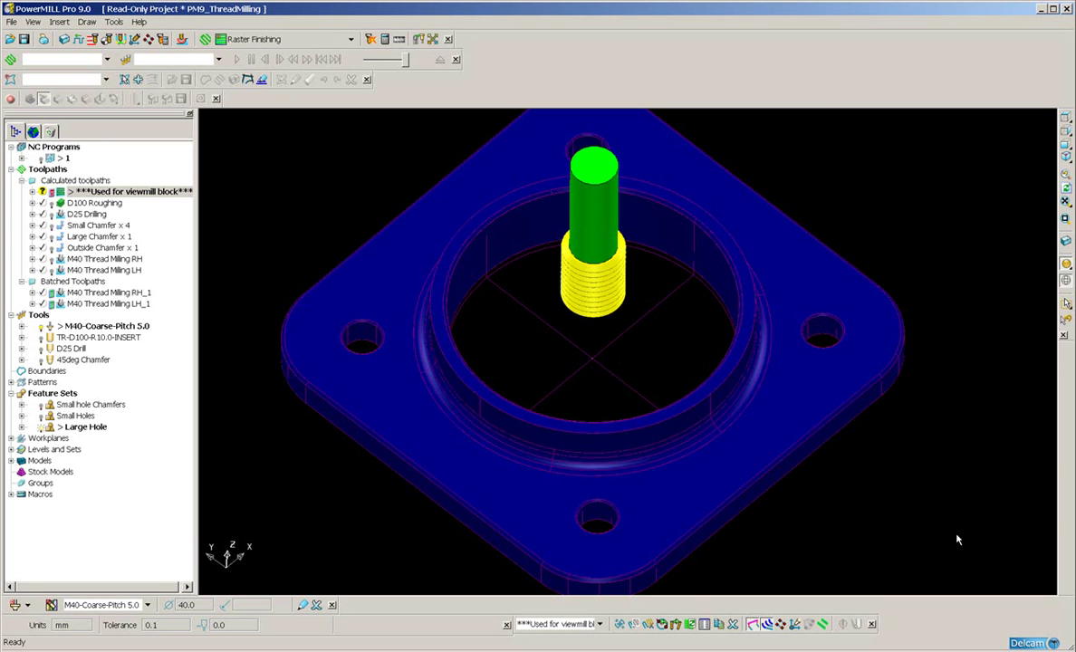
- Display the material block of the ***Used for viewmill block*** toolpath over half of the flange model
middle_click_drag(679, 372, 607, 338)
left_click(622, 377)
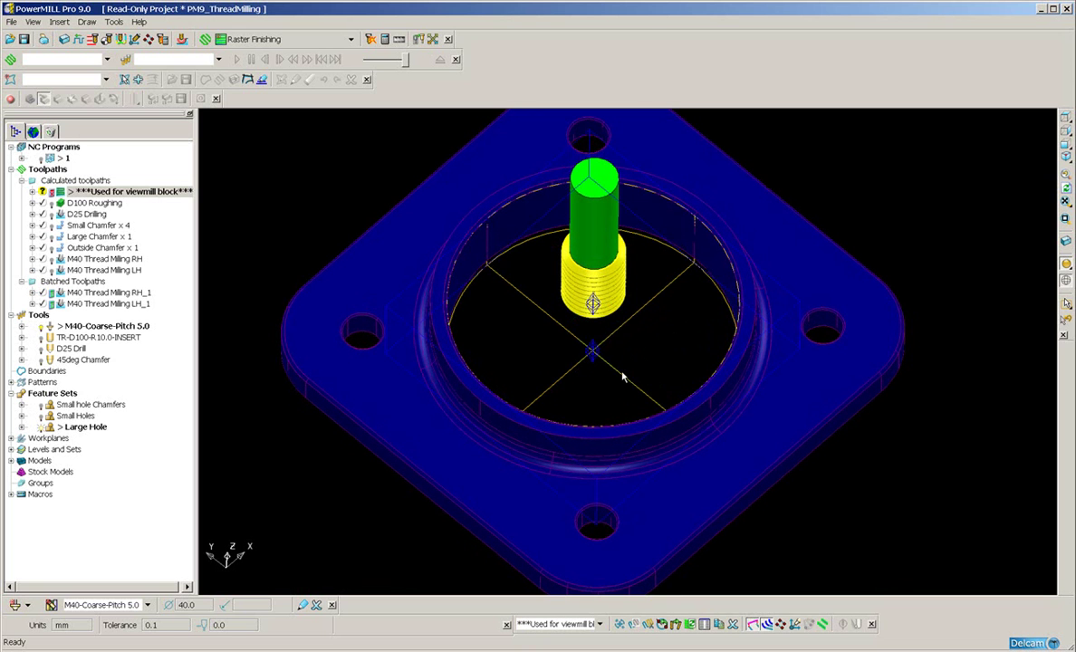
middle_click_drag(620, 388, 622, 439)
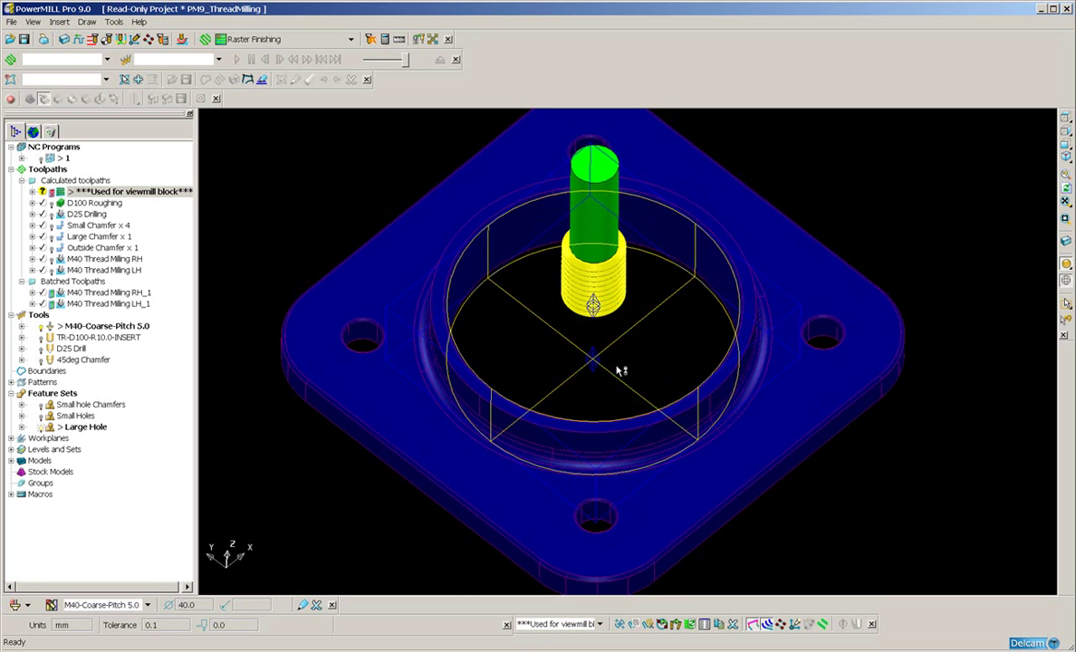
double_click(79, 191)
middle_click_drag(705, 365, 641, 383)
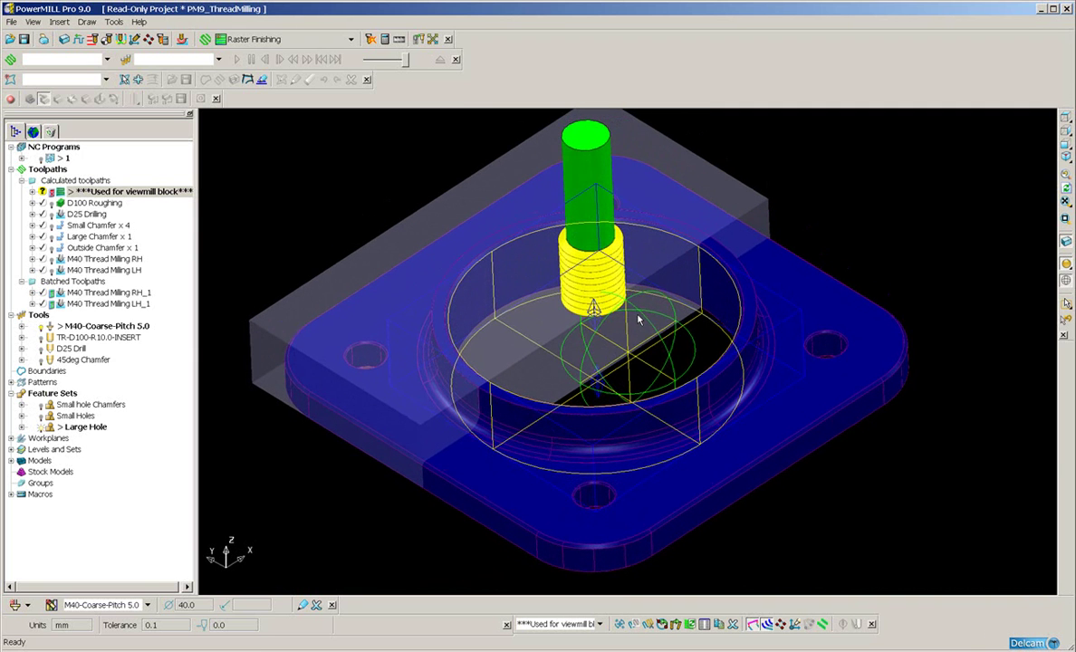
- Simulate NC program 1 from the start in ViewMill with rainbow shading, and return to the model view when it has run
right_click(54, 159)
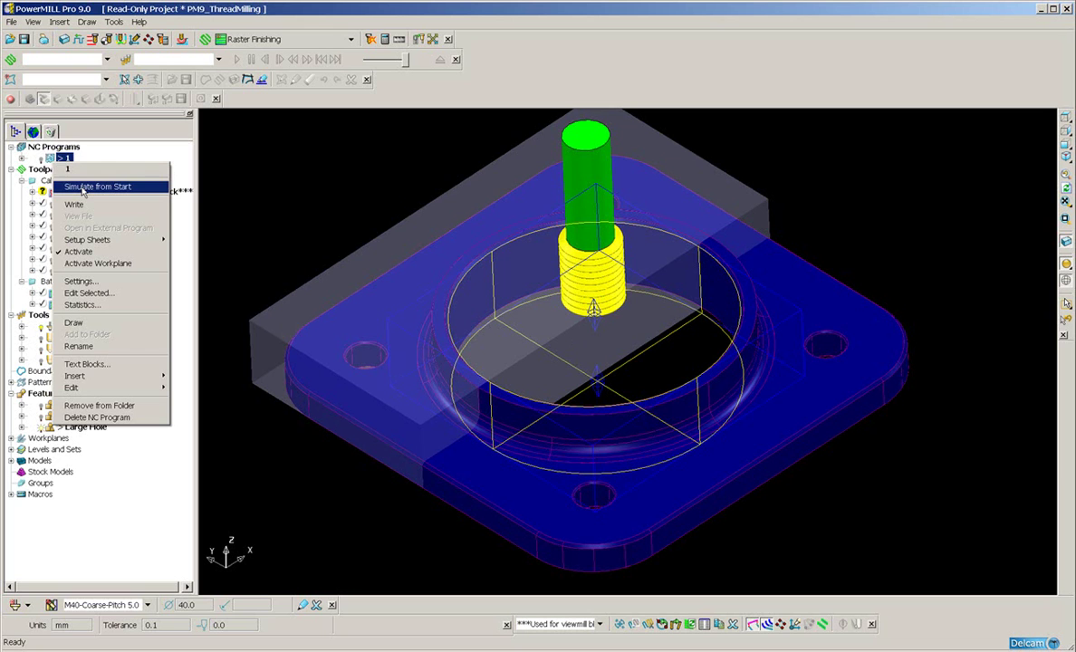
left_click(83, 188)
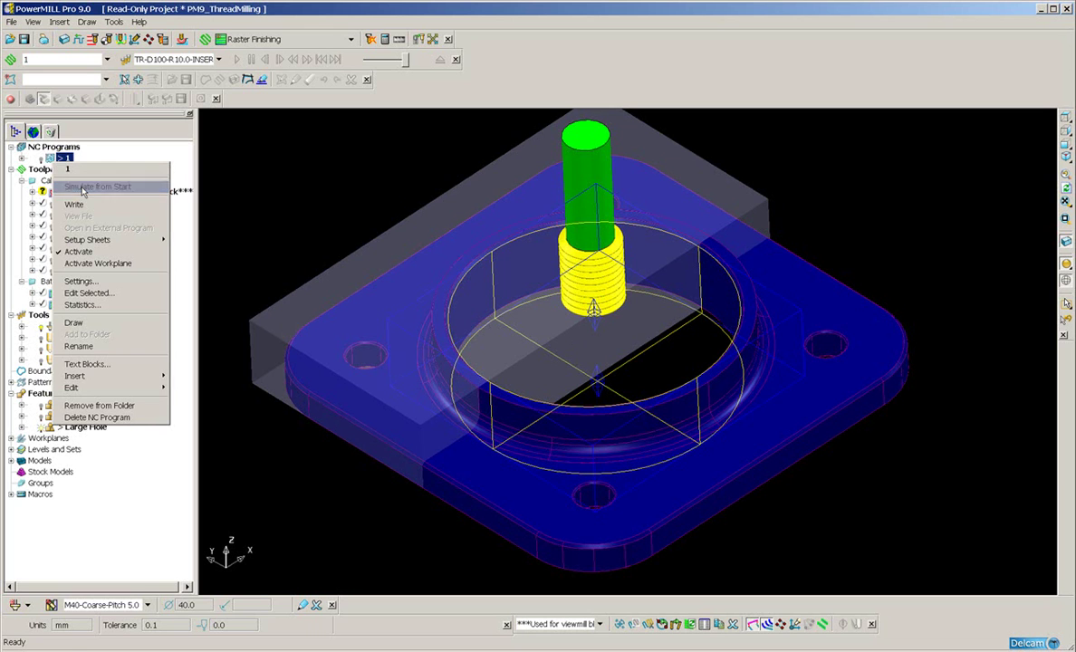
left_click(10, 99)
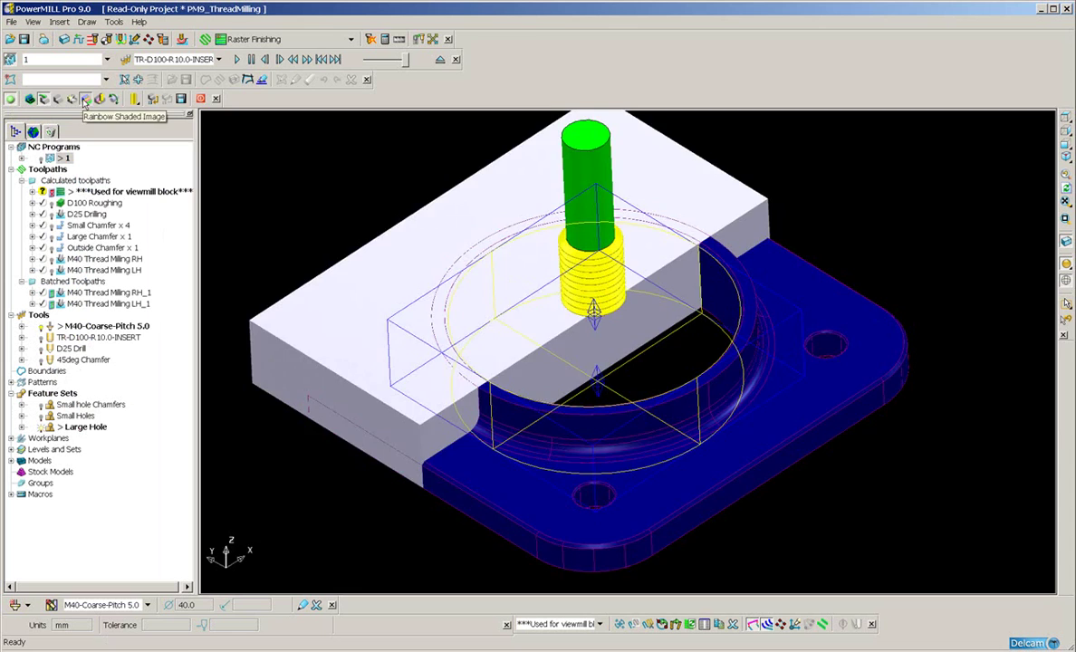
left_click(85, 100)
left_click(237, 59)
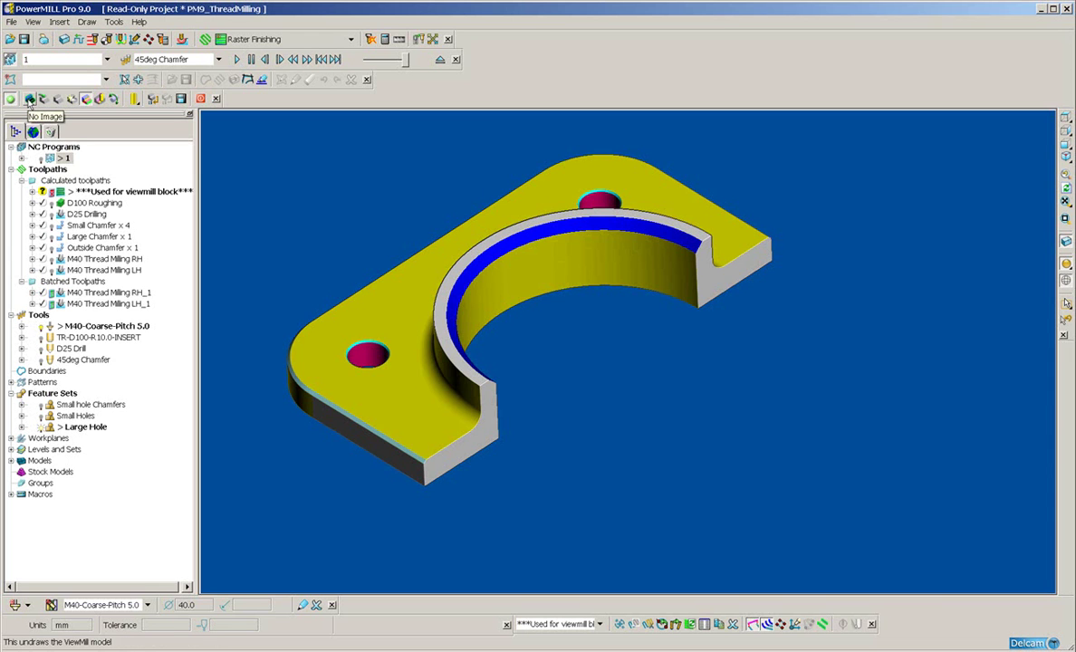
left_click(29, 100)
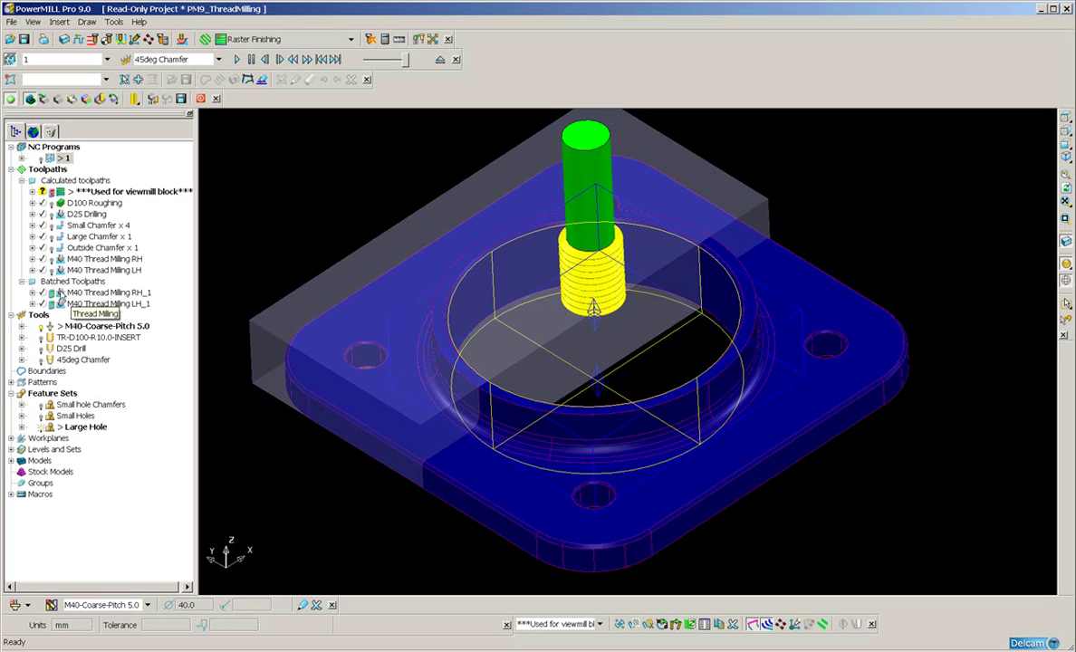
- Activate the batched M40 Thread Milling RH_1 toolpath and open its settings, choosing Thread Milling as the cycle type
left_click(60, 294)
right_click(68, 295)
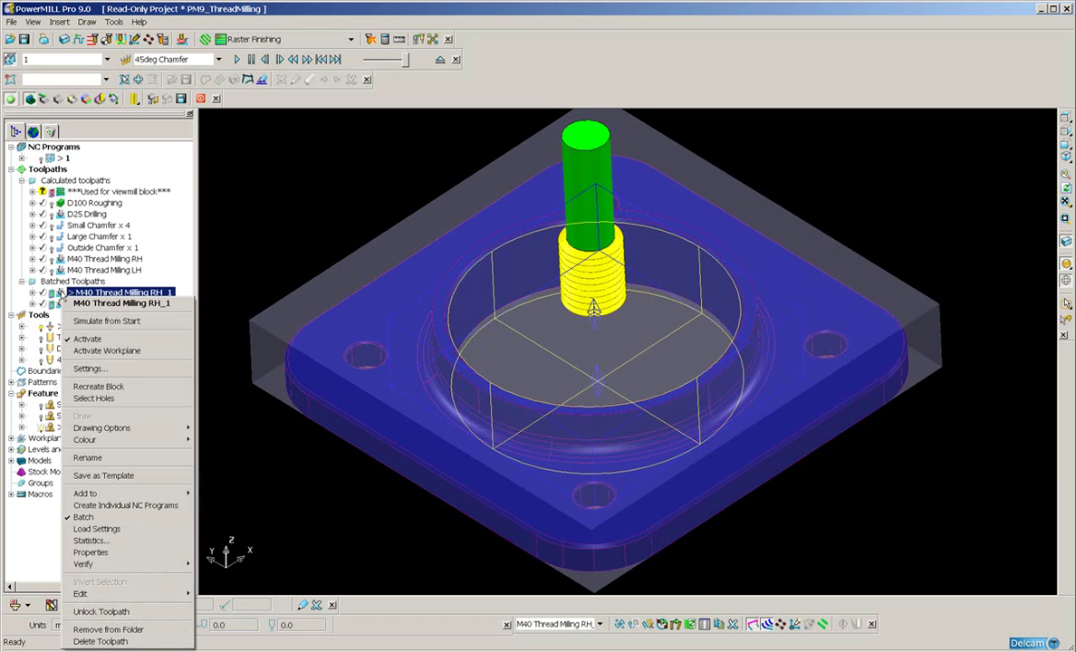
left_click(88, 368)
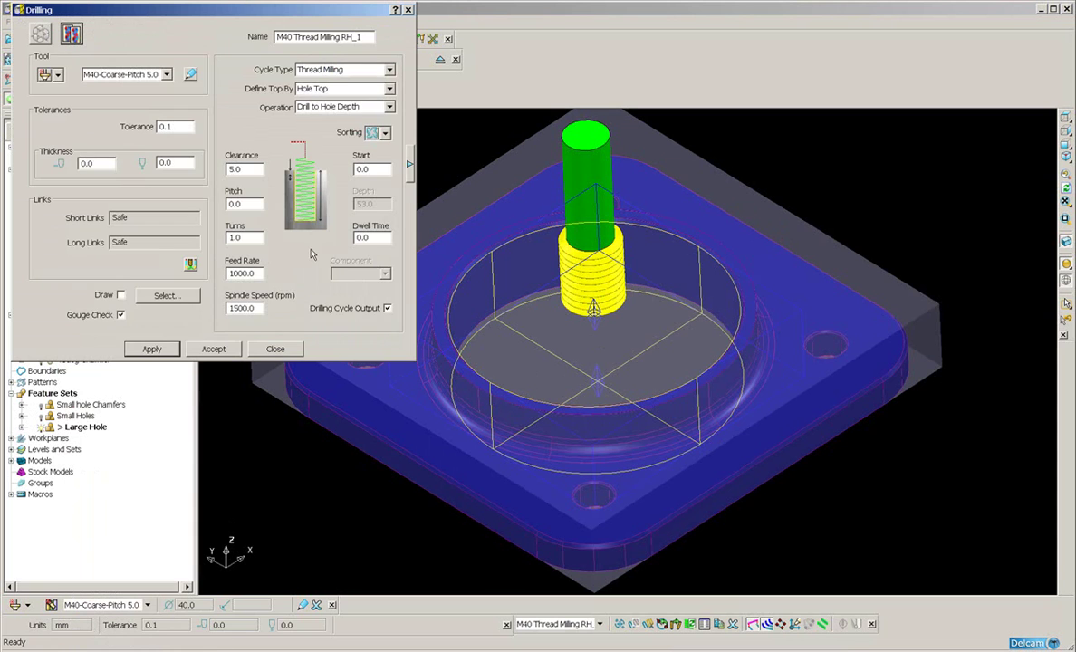
left_click(351, 71)
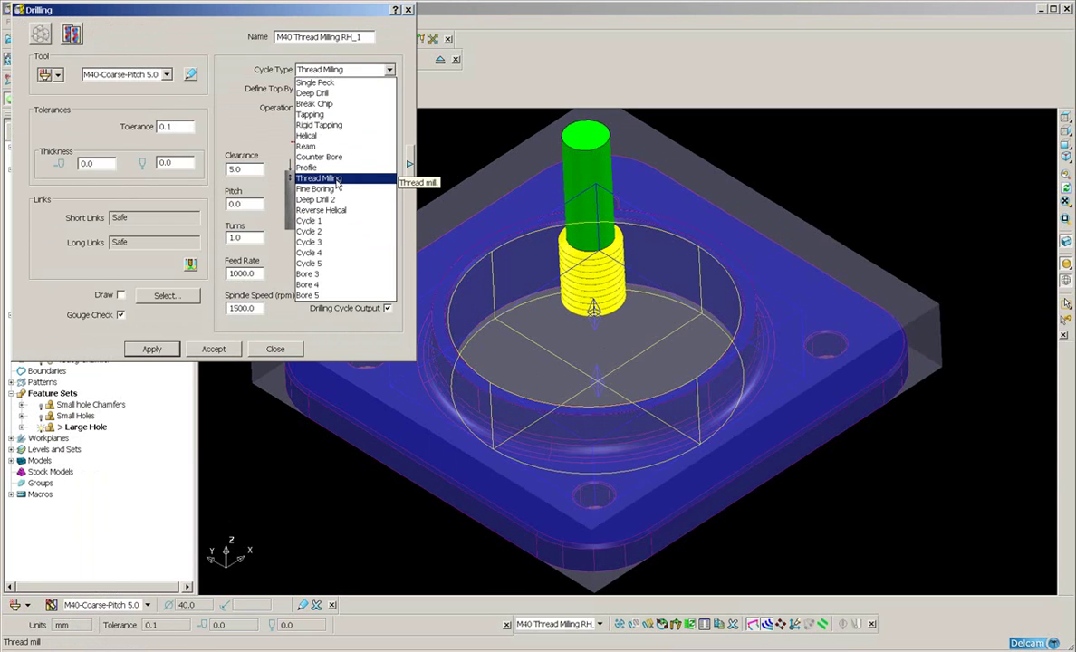
left_click(337, 181)
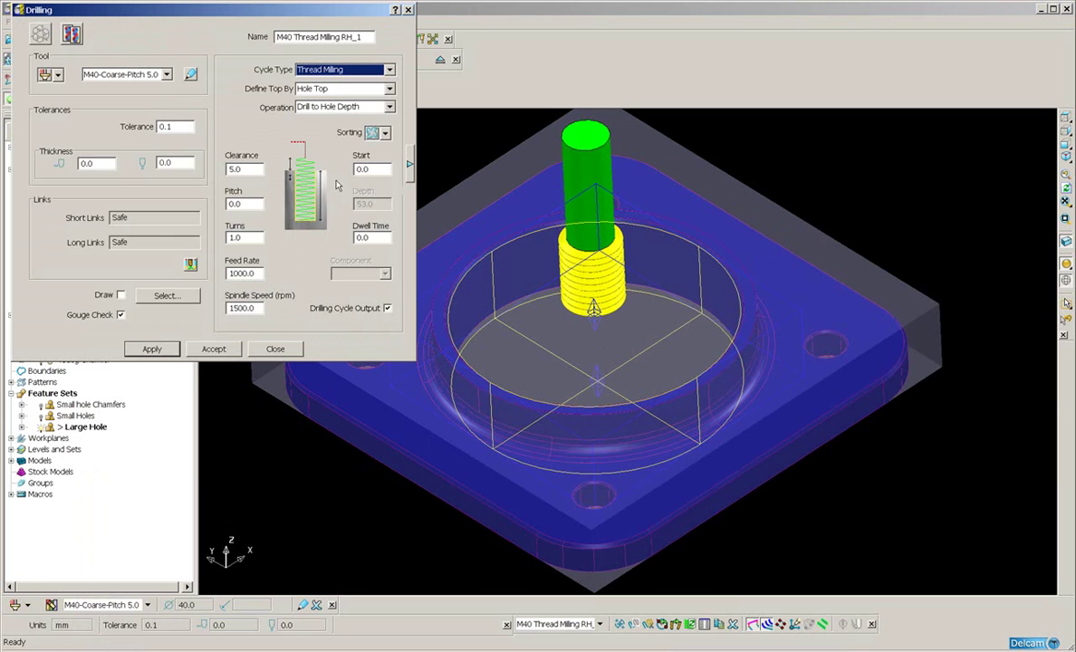
- Show the expert drilling options, view the available lead types and choose a Right Hand thread
left_click(409, 166)
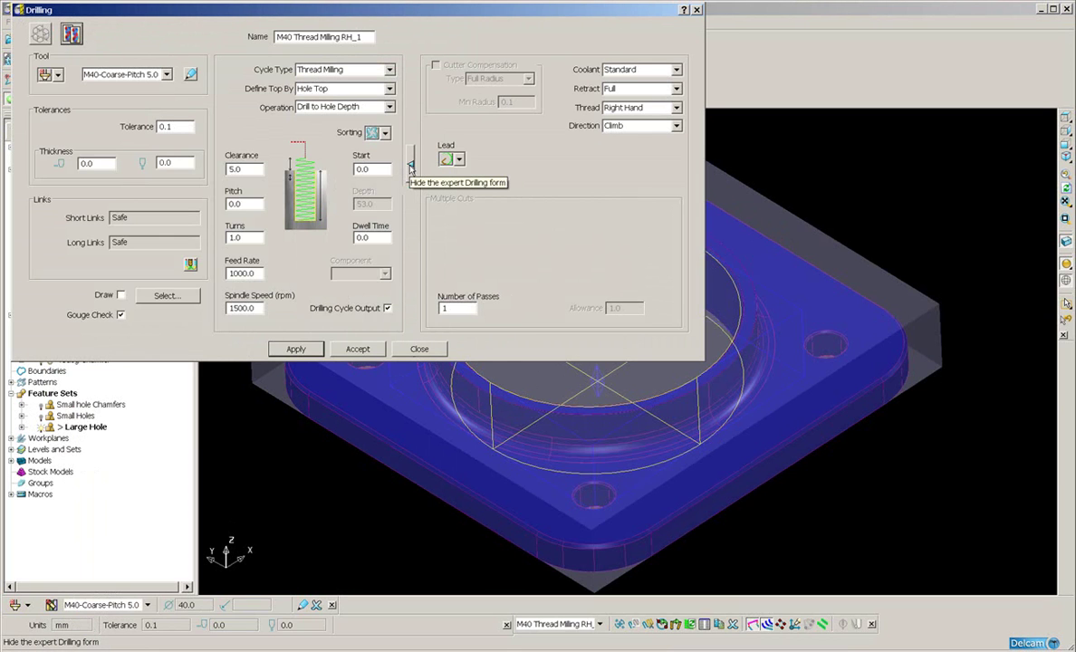
left_click(459, 159)
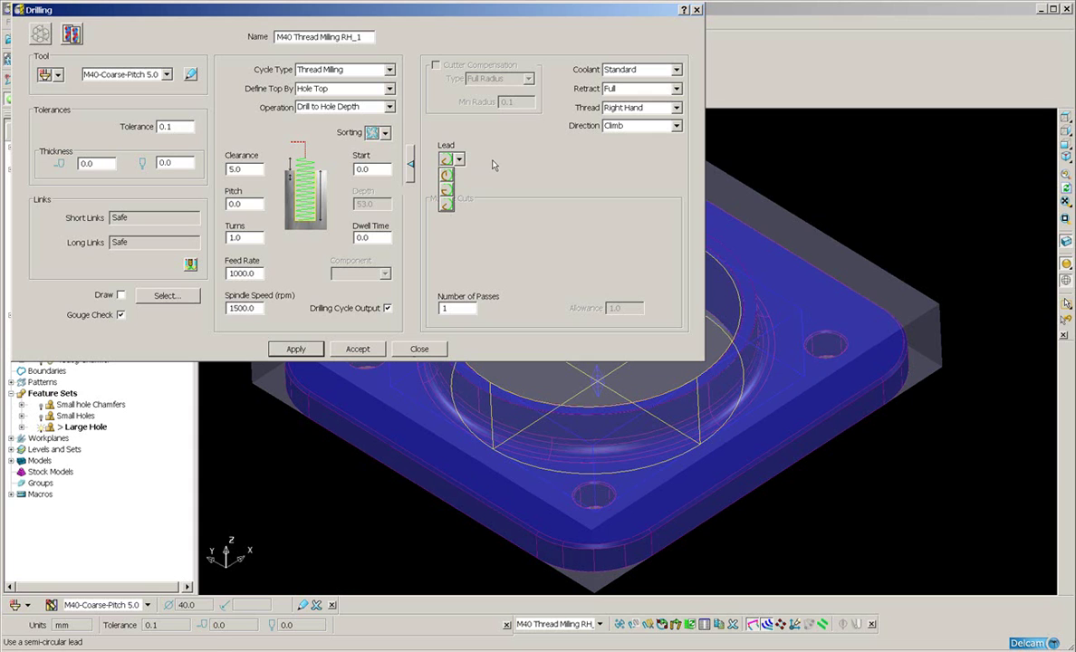
left_click(675, 108)
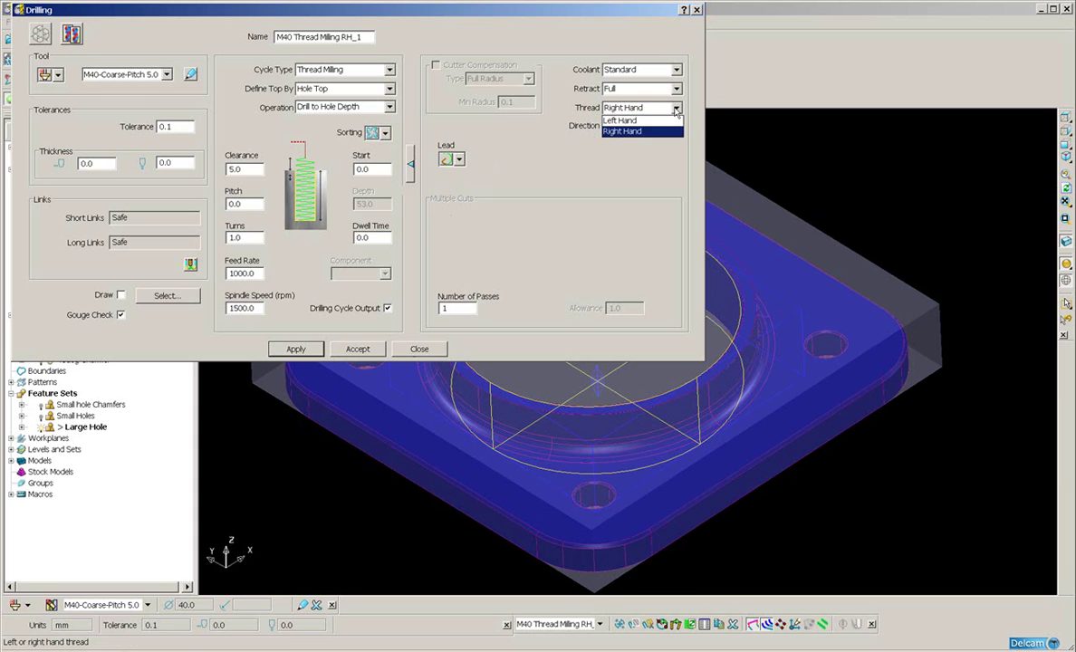
left_click(660, 134)
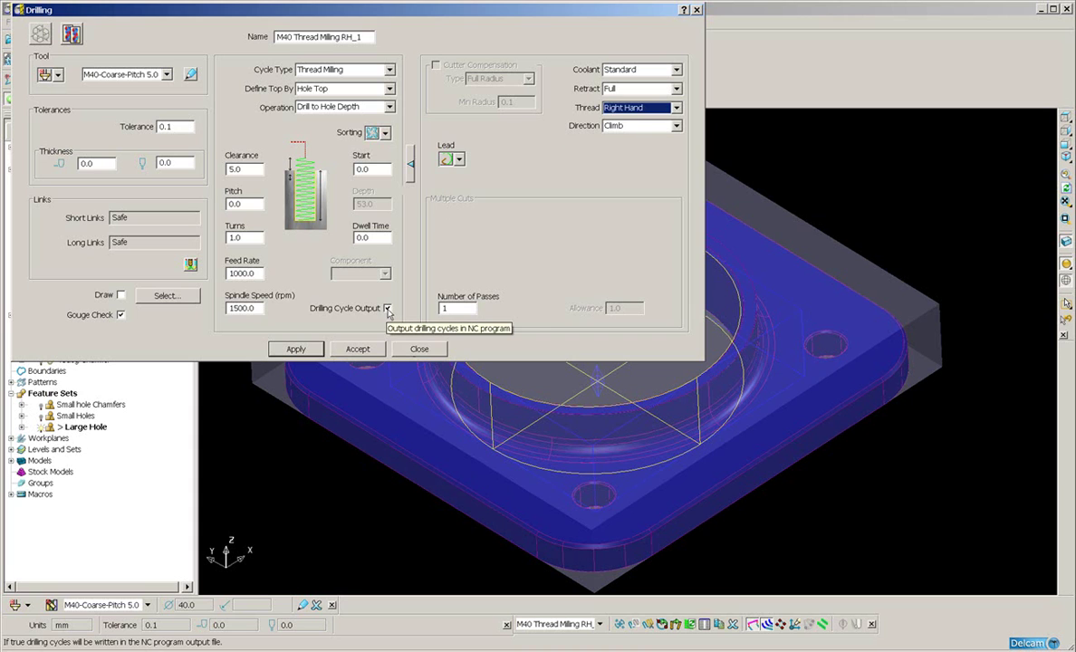
- Switch drilling cycle output off to check the cutter compensation option, switch it on again and hide the expert options
left_click(388, 309)
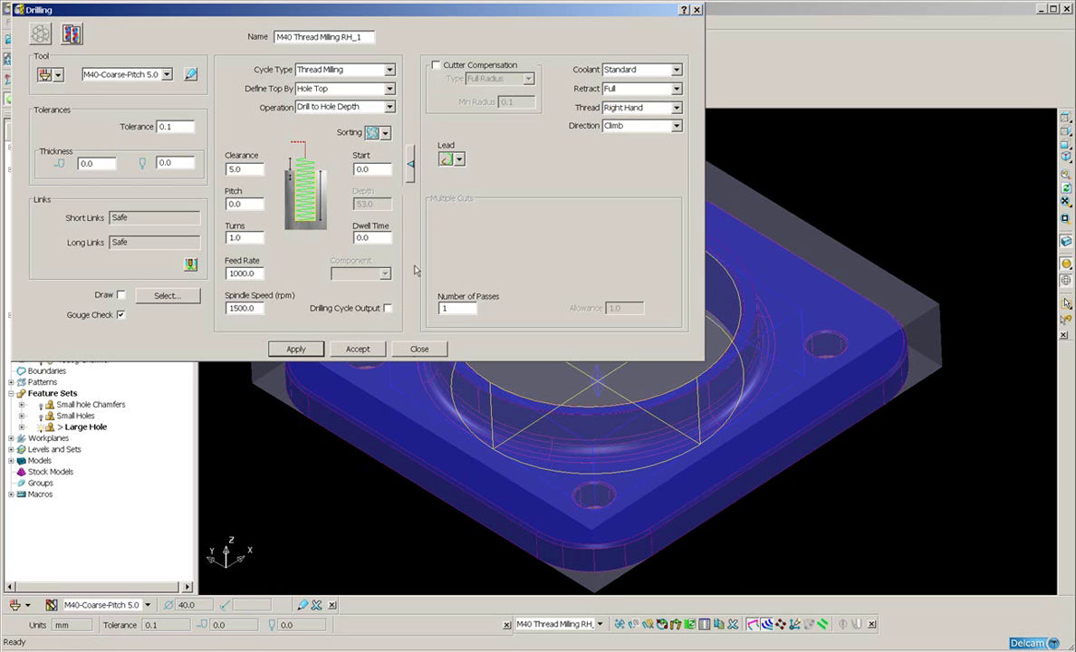
left_click(387, 308)
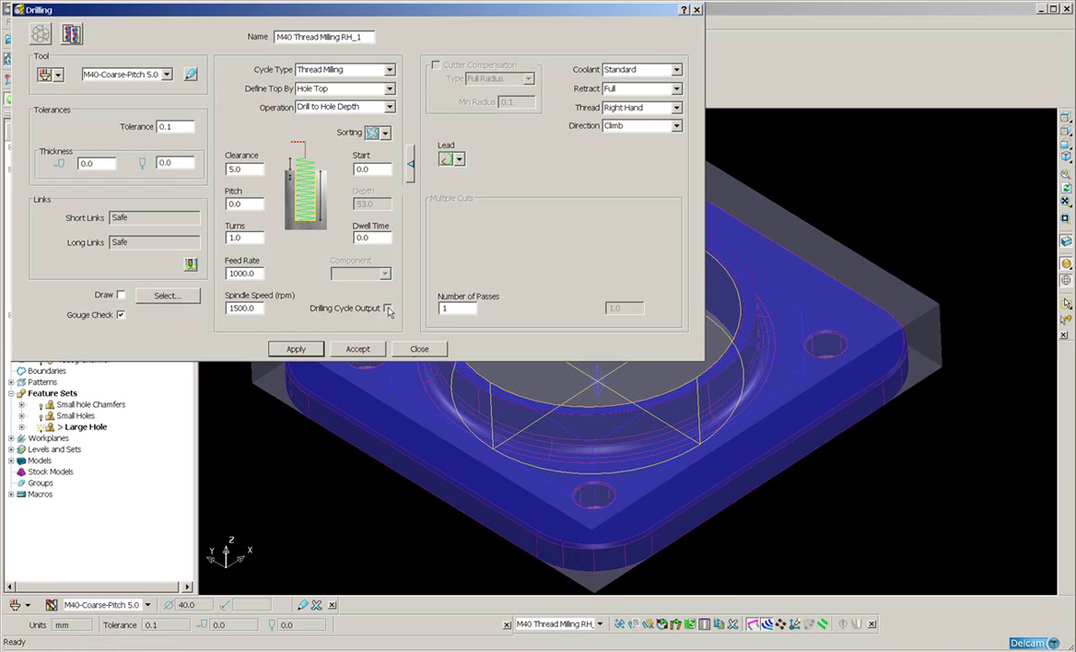
left_click(410, 165)
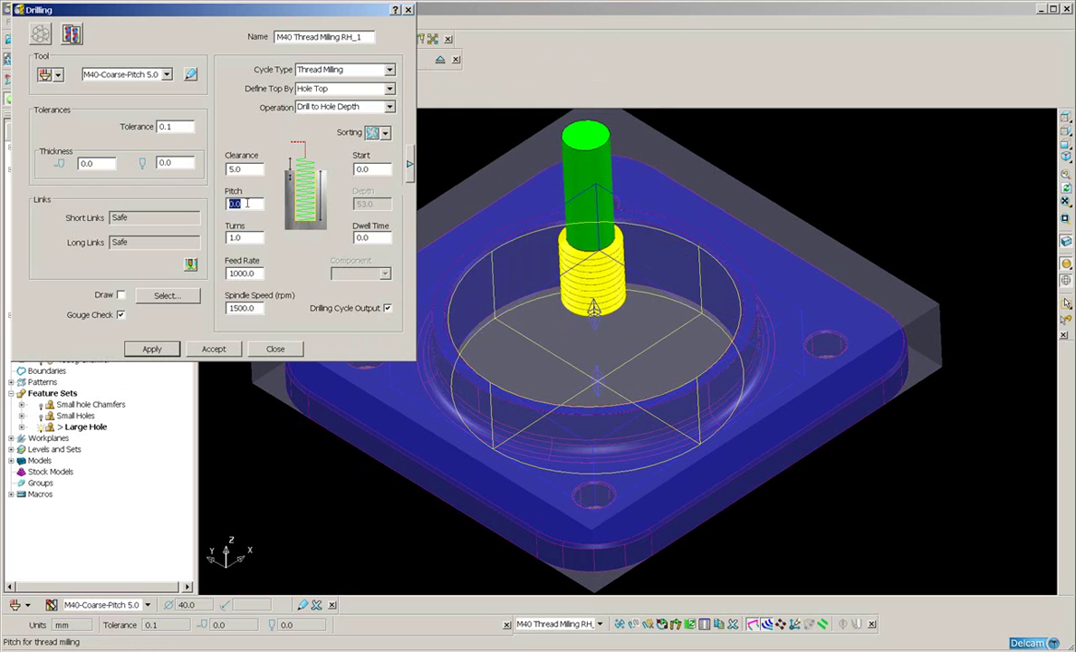
- Set the thread pitch to 4, calculate the M40 Thread Milling RH_1 toolpath and close its settings
type("4")
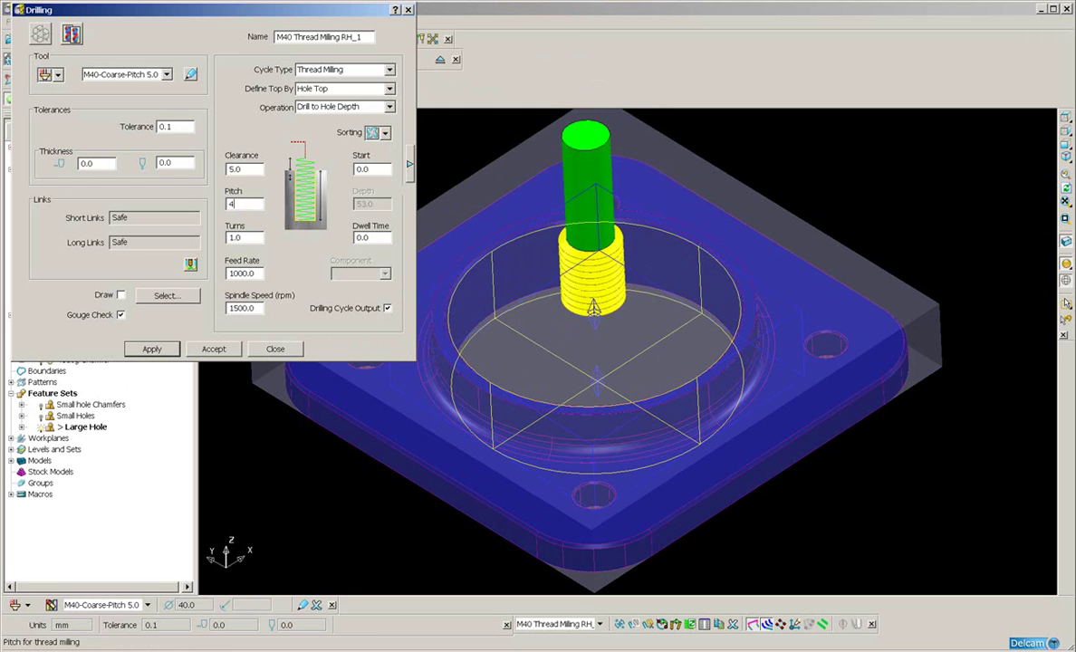
left_click(152, 350)
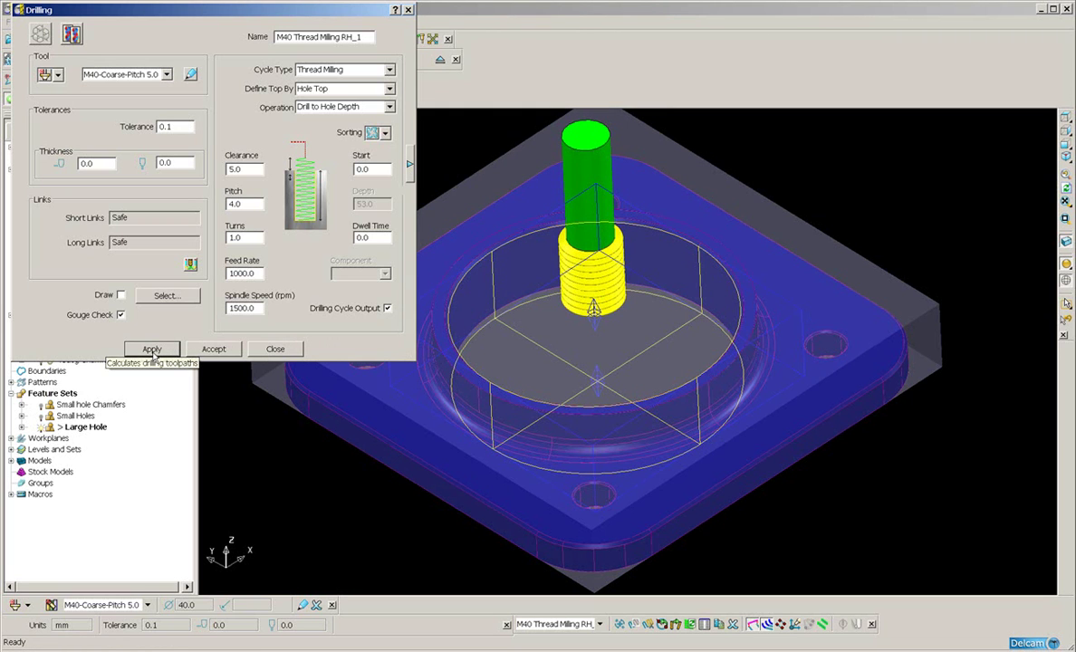
left_click(153, 349)
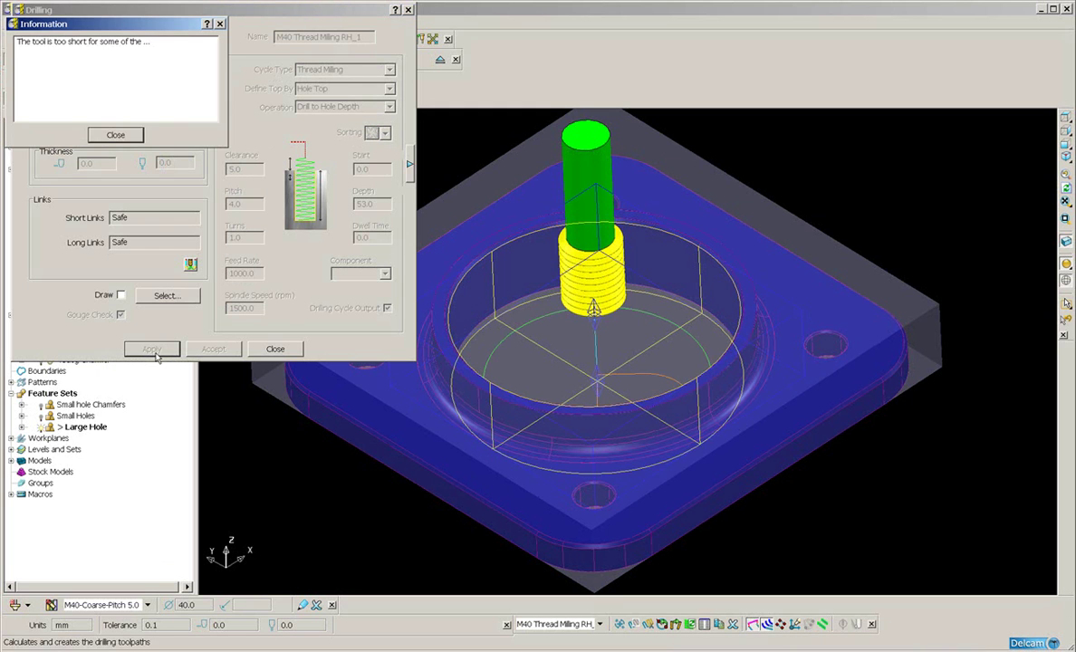
left_click(122, 136)
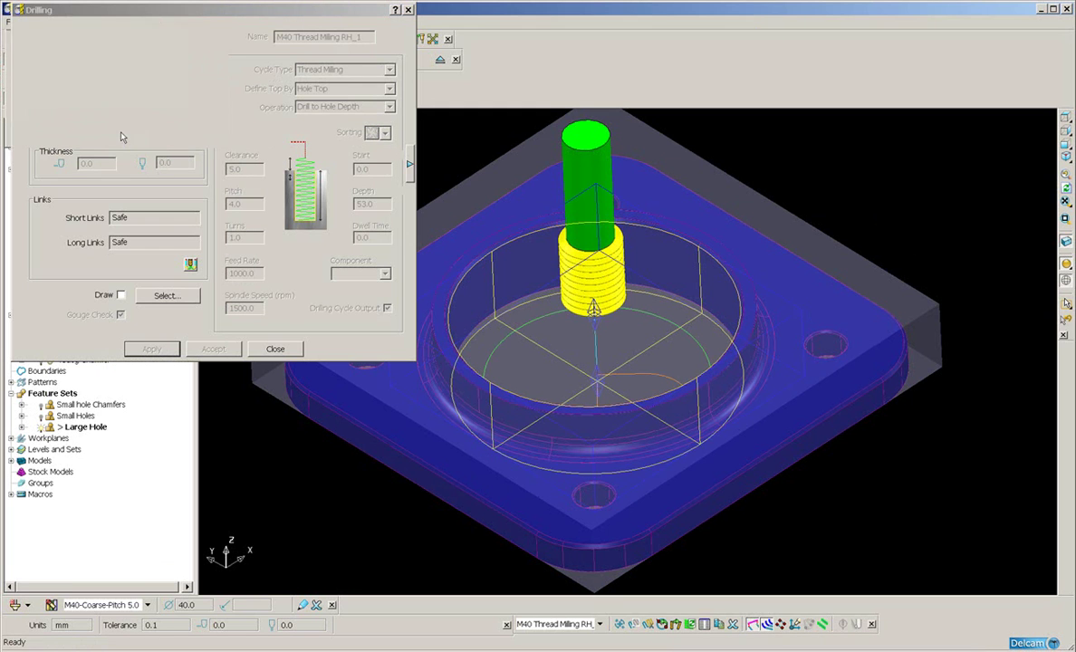
left_click(277, 349)
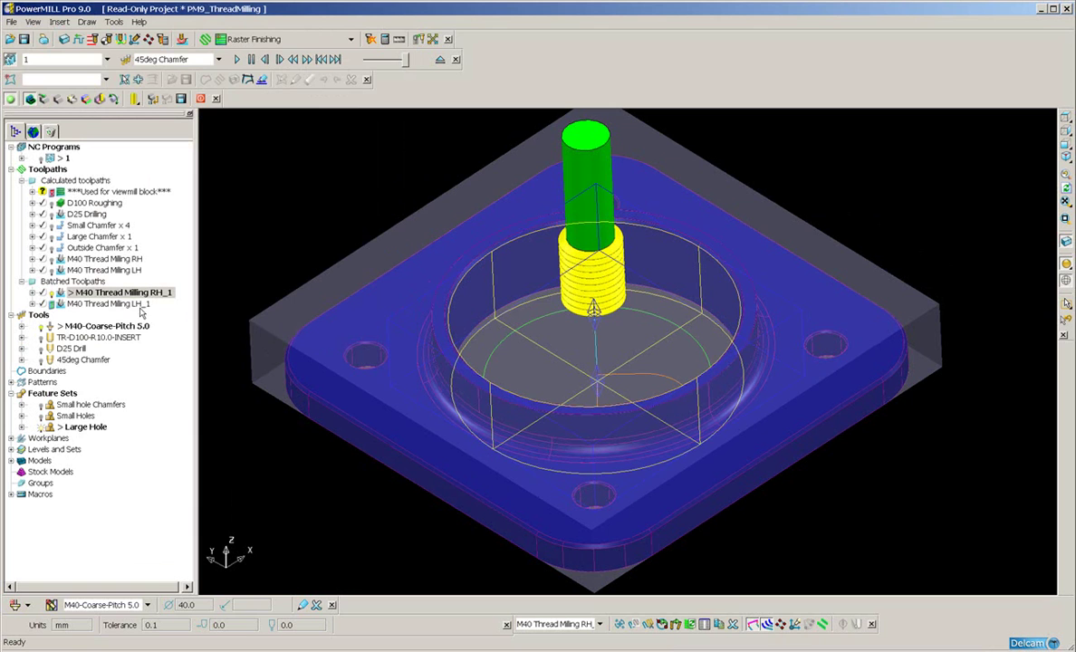
- Simulate the M40 Thread Milling RH_1 toolpath from the start on the machined stock with rainbow shading, and return to the model view
right_click(74, 293)
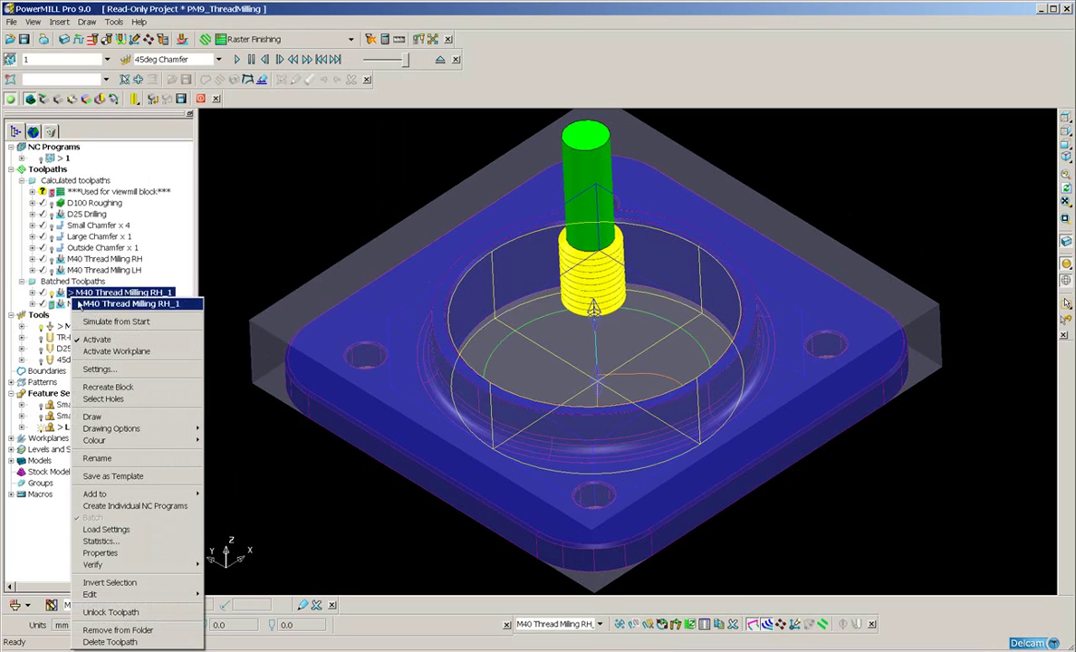
left_click(99, 323)
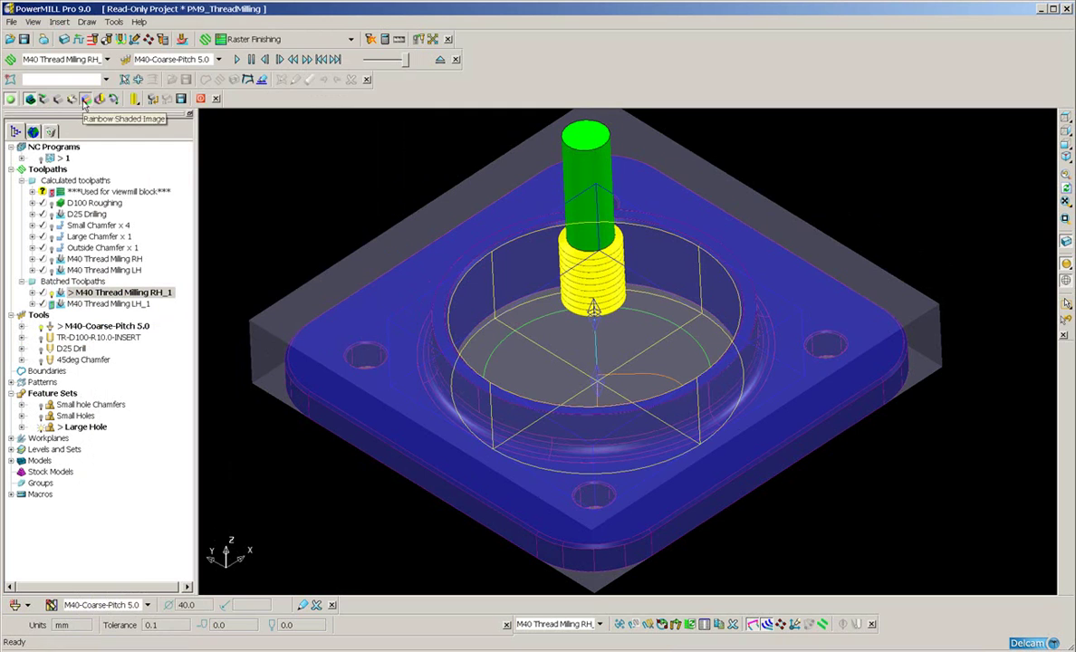
left_click(85, 101)
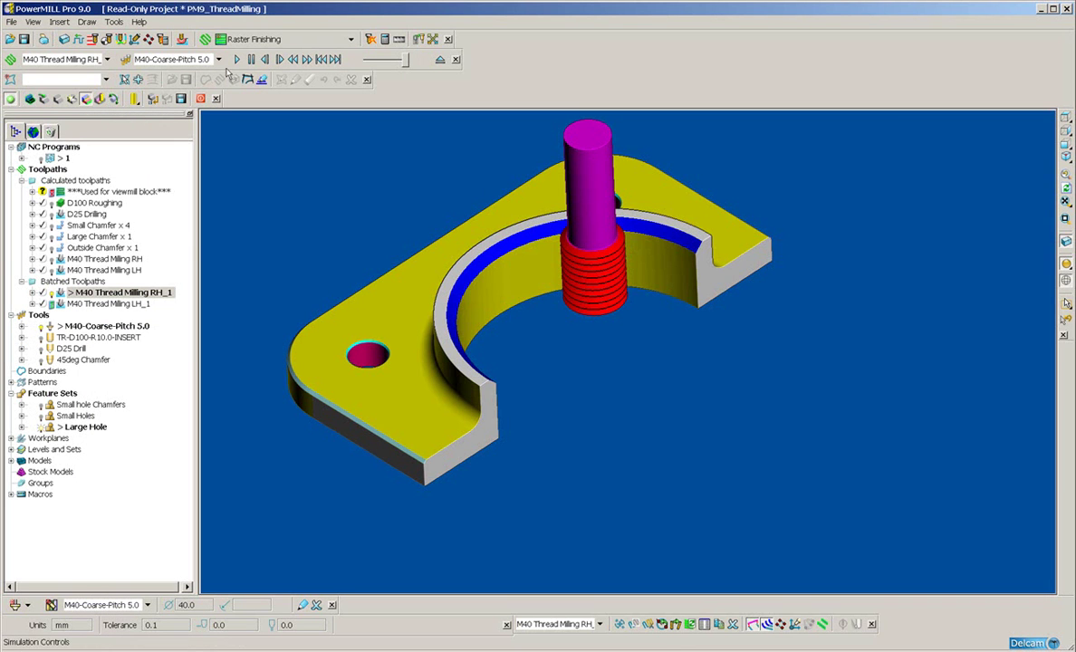
left_click(236, 59)
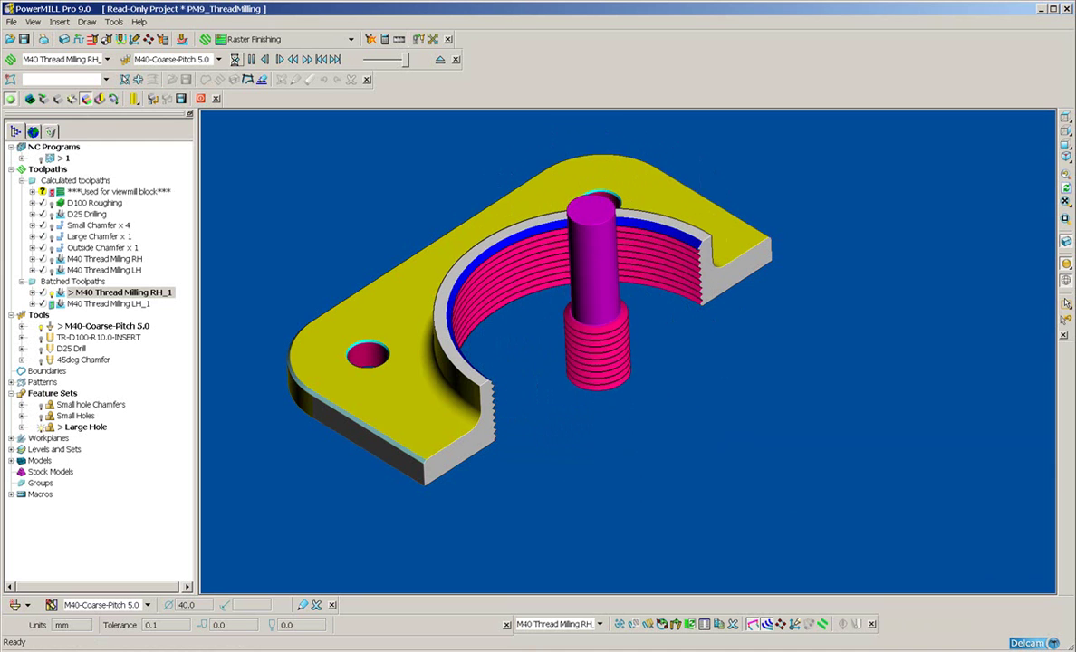
left_click(10, 100)
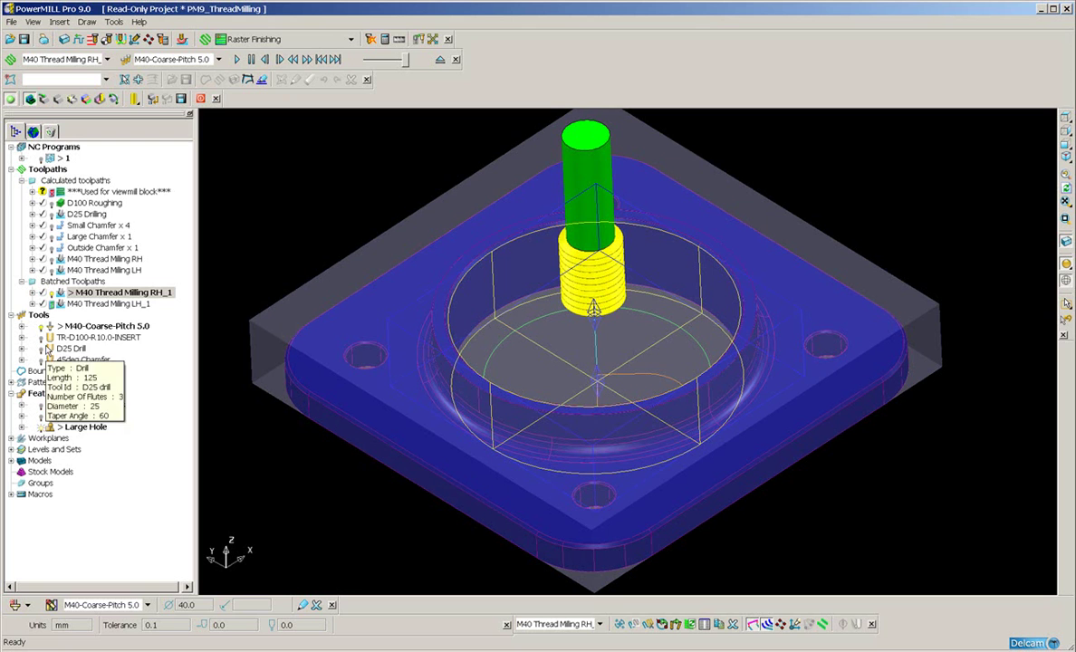
- Open the settings of the M40-Coarse-Pitch 5.0 tool to examine its tip geometry
right_click(78, 327)
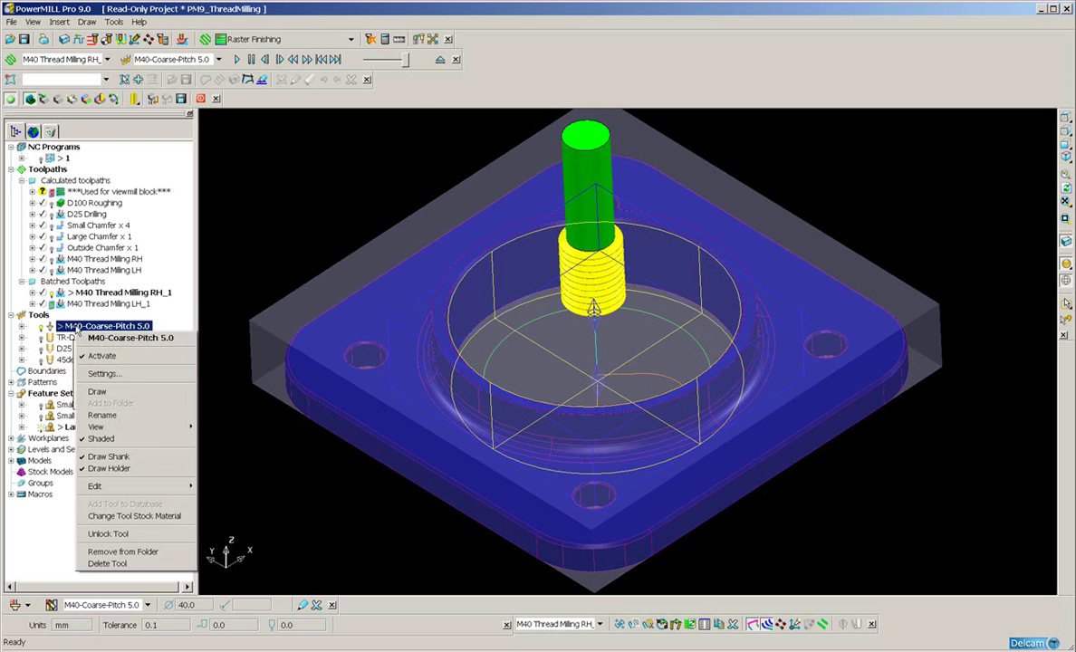
left_click(112, 375)
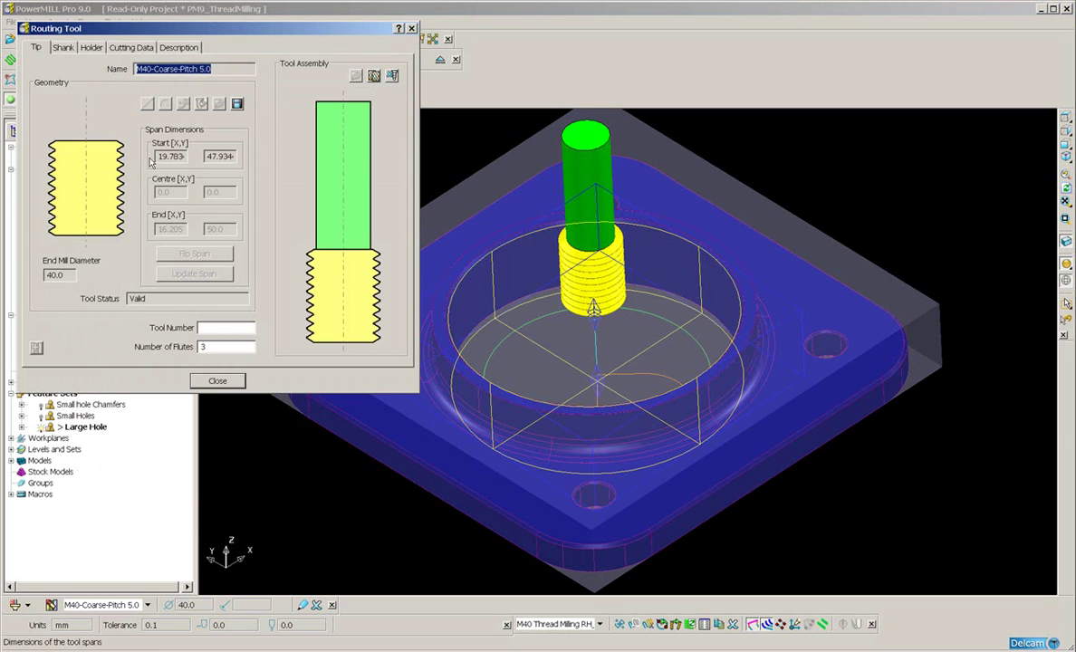